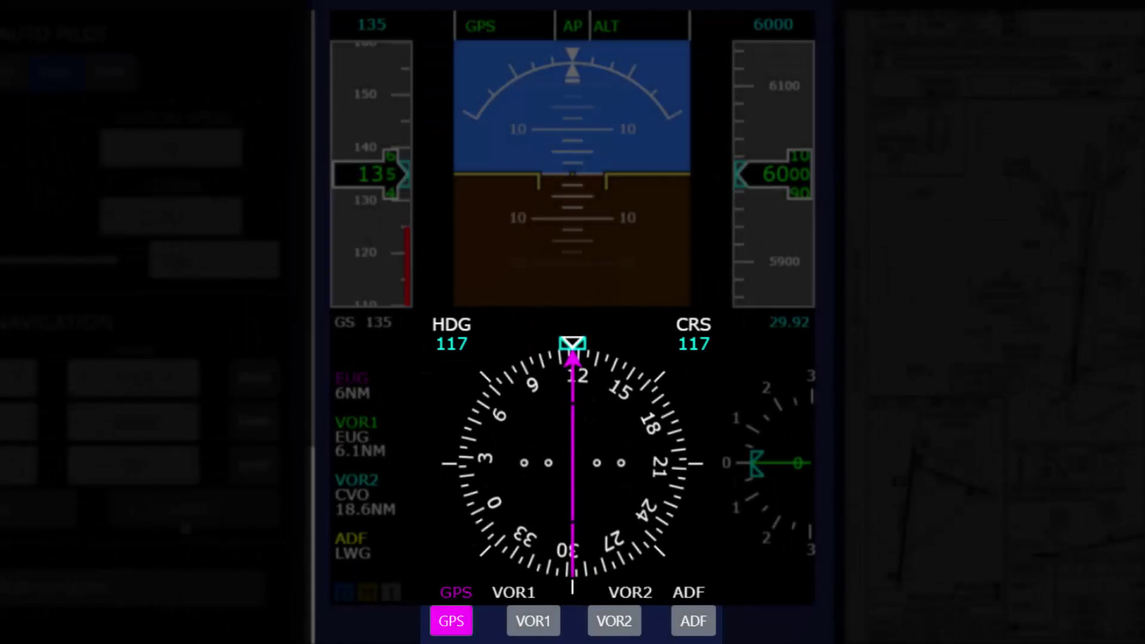
Switch the HSI navigation source from GPS through VOR1 and VOR2, ending on ADF.
click(534, 620)
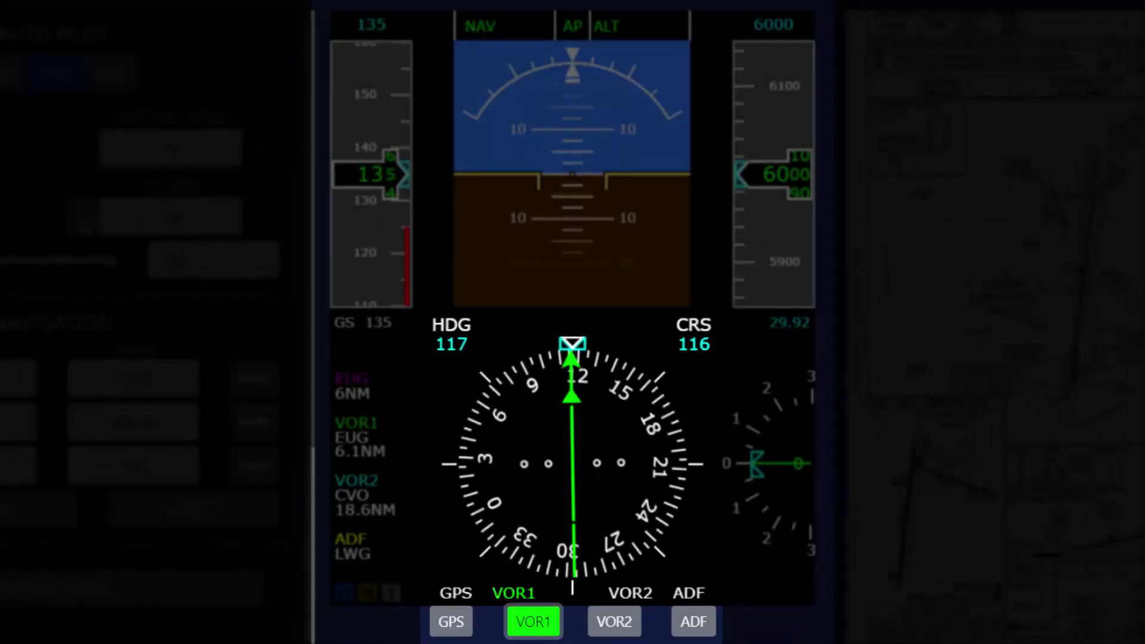
click(614, 621)
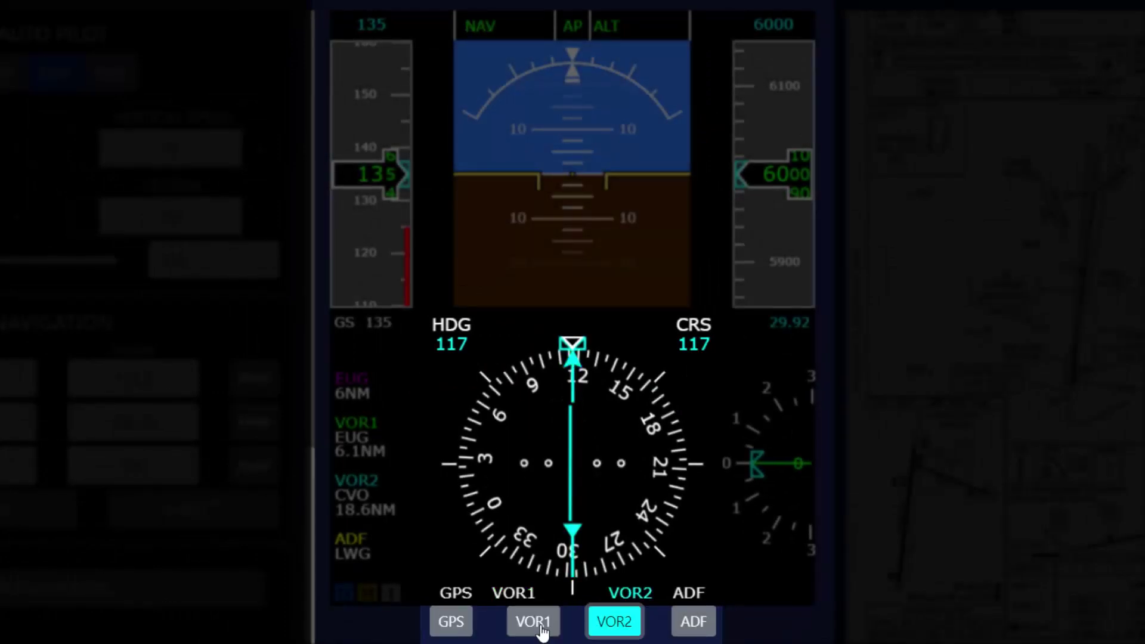
click(694, 622)
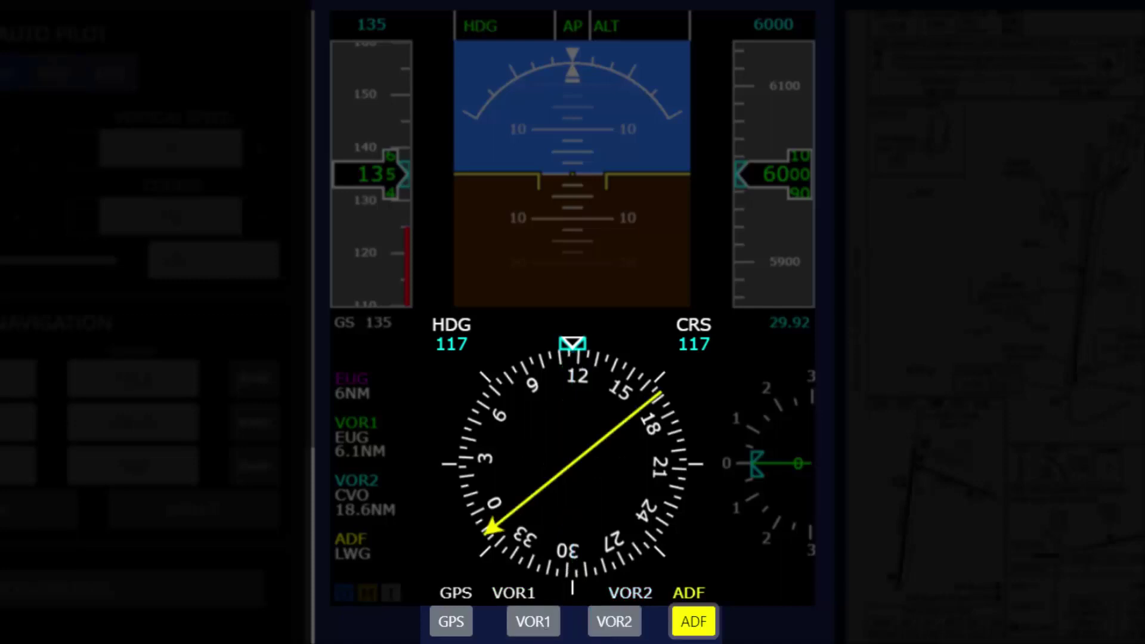
click(614, 621)
click(545, 621)
click(693, 621)
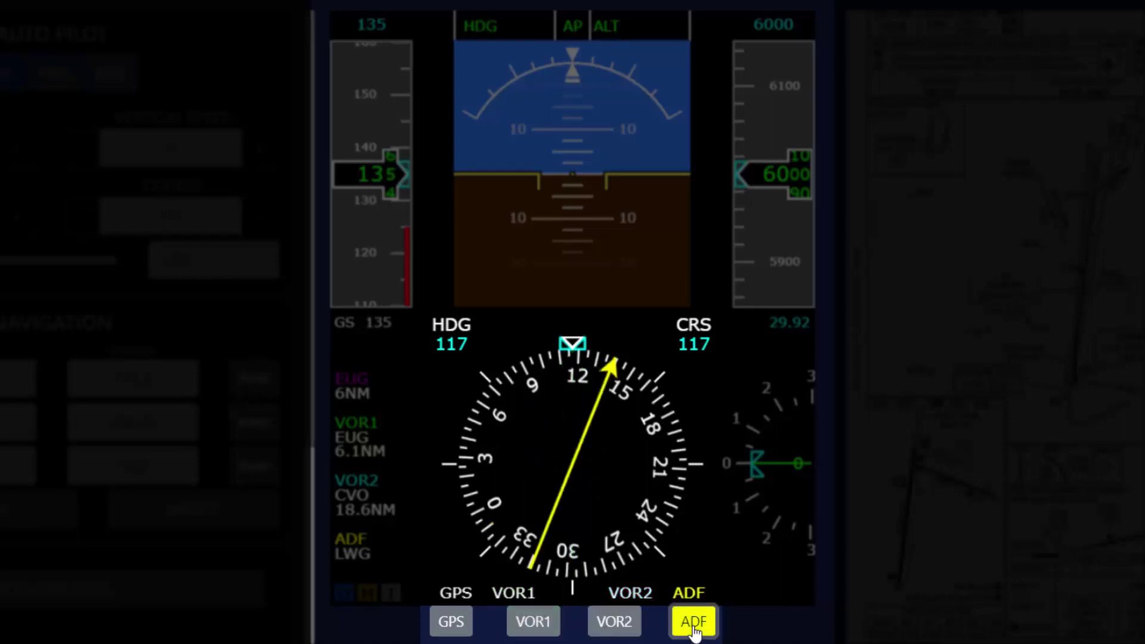
Make VOR1 the HSI course source and overlay the VOR2 bearing pointer.
click(529, 623)
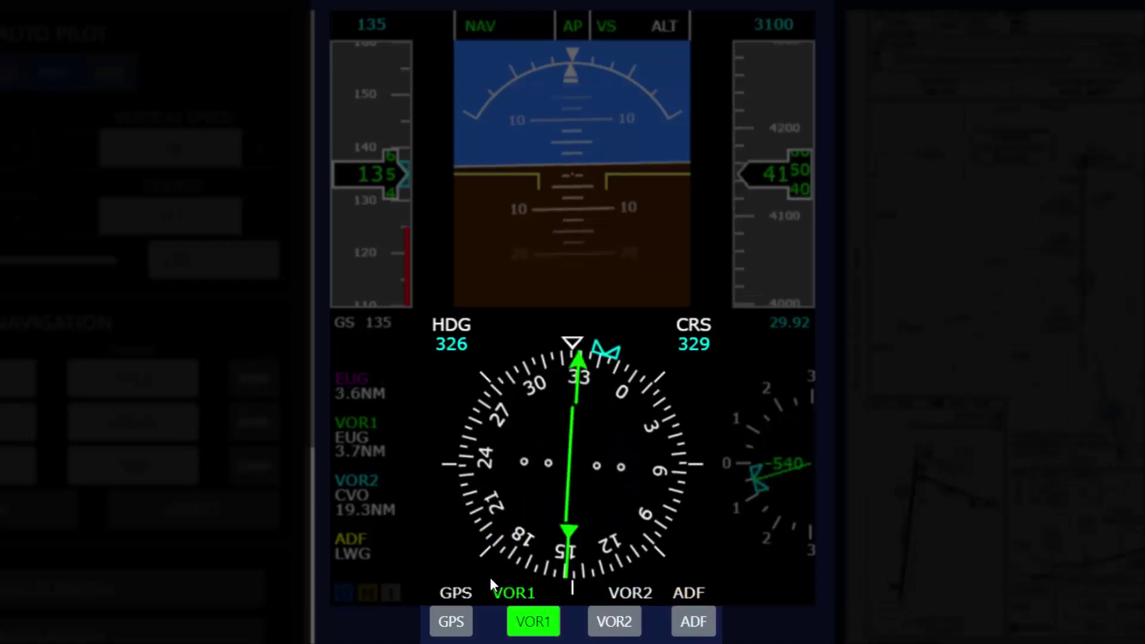
click(616, 624)
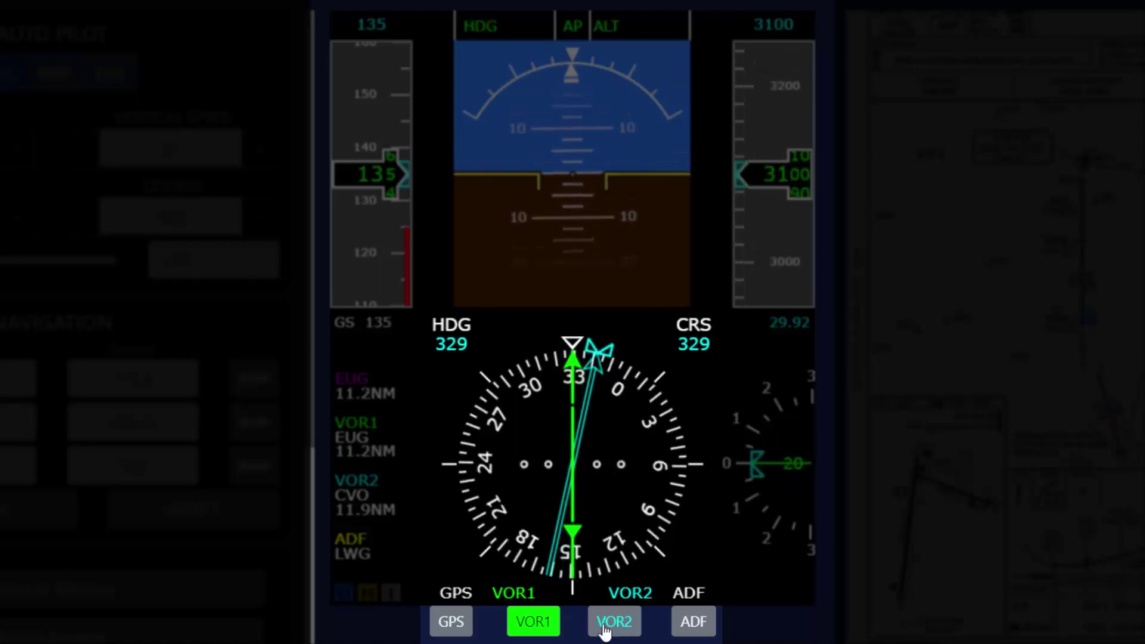
click(610, 622)
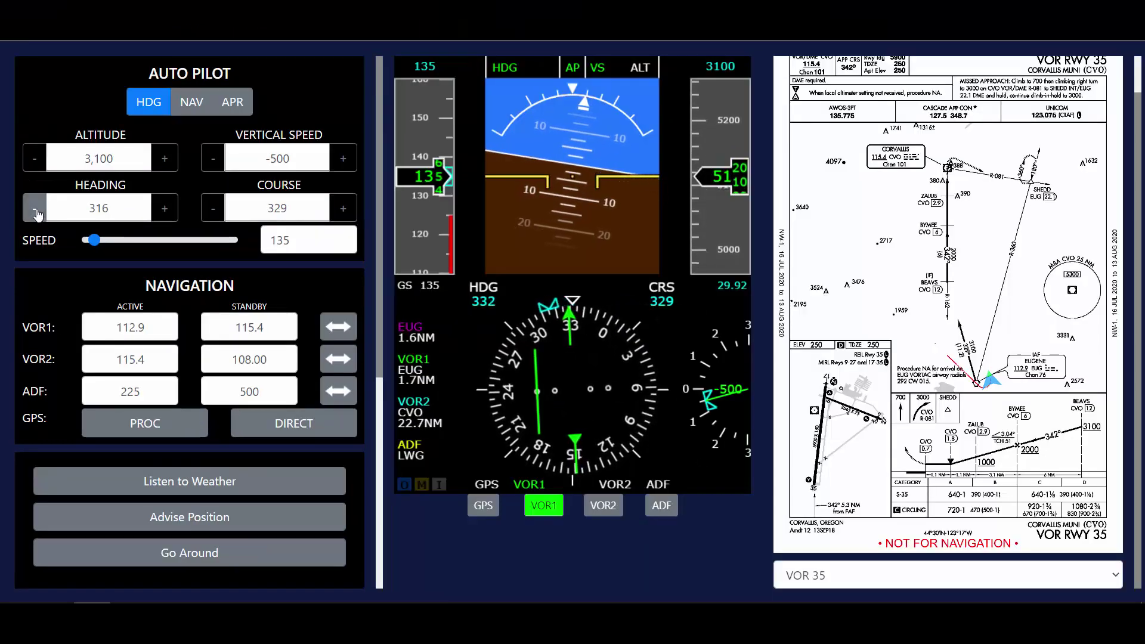
Lower the autopilot heading to 300 and switch the autopilot to NAV mode.
click(35, 208)
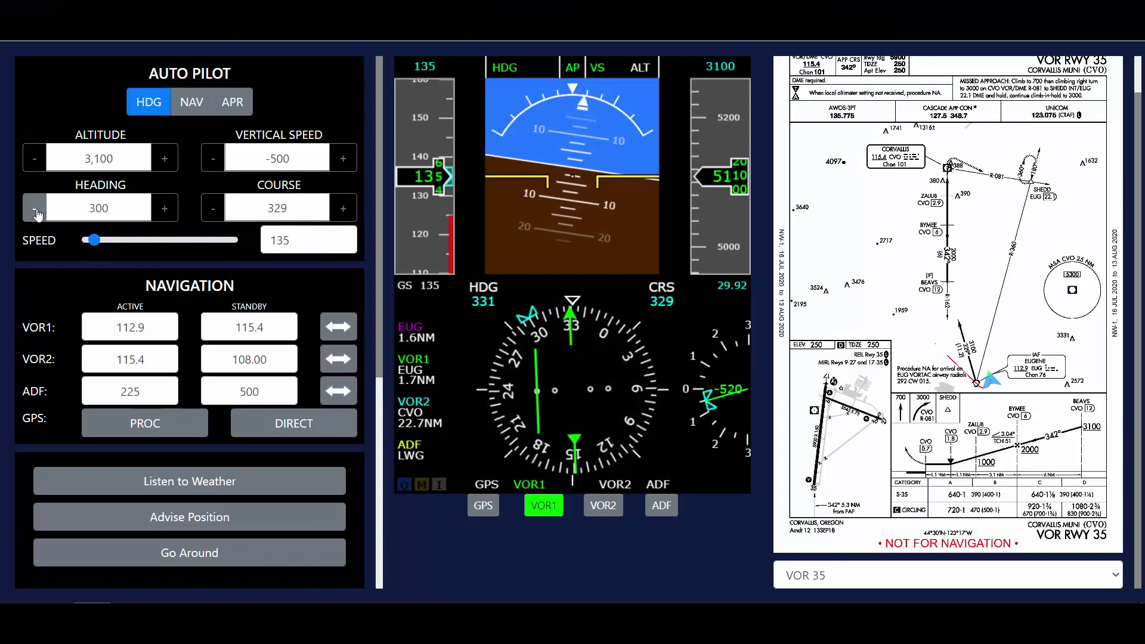
click(190, 104)
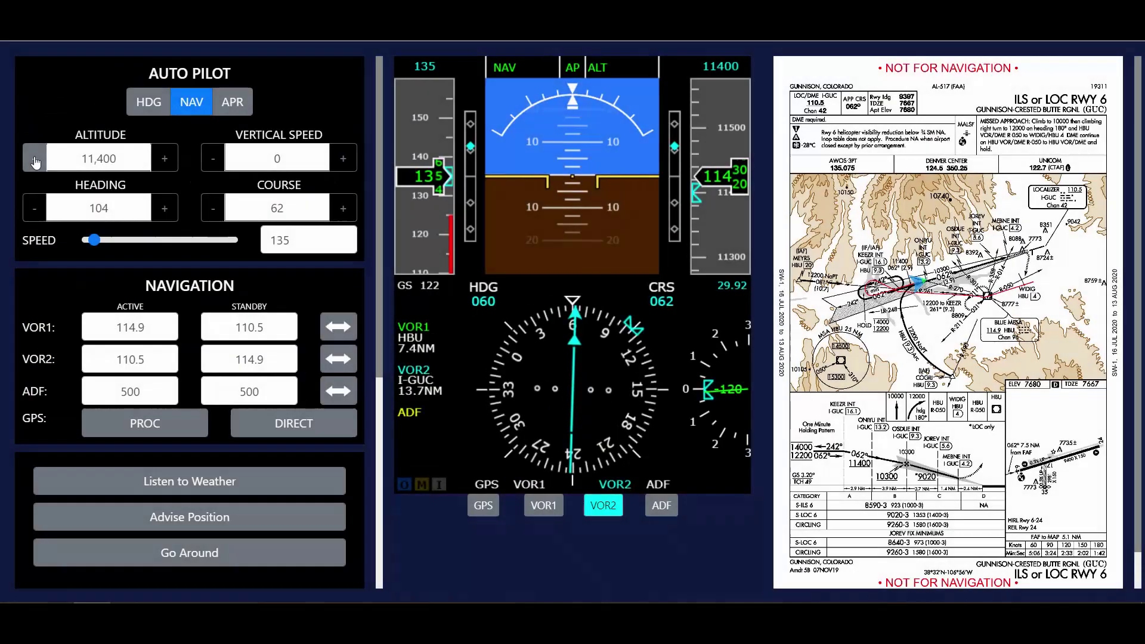
Lower the autopilot's target altitude to 10,300.
click(35, 158)
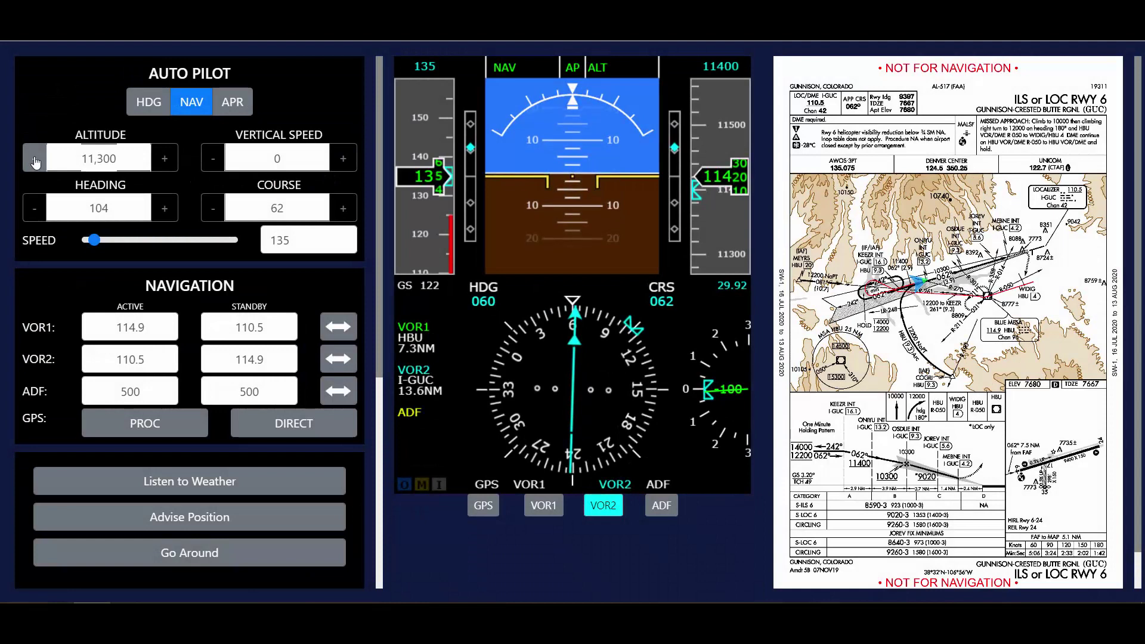
click(36, 158)
click(35, 158)
click(35, 158)
click(35, 158)
click(35, 158)
click(36, 158)
click(35, 158)
click(35, 159)
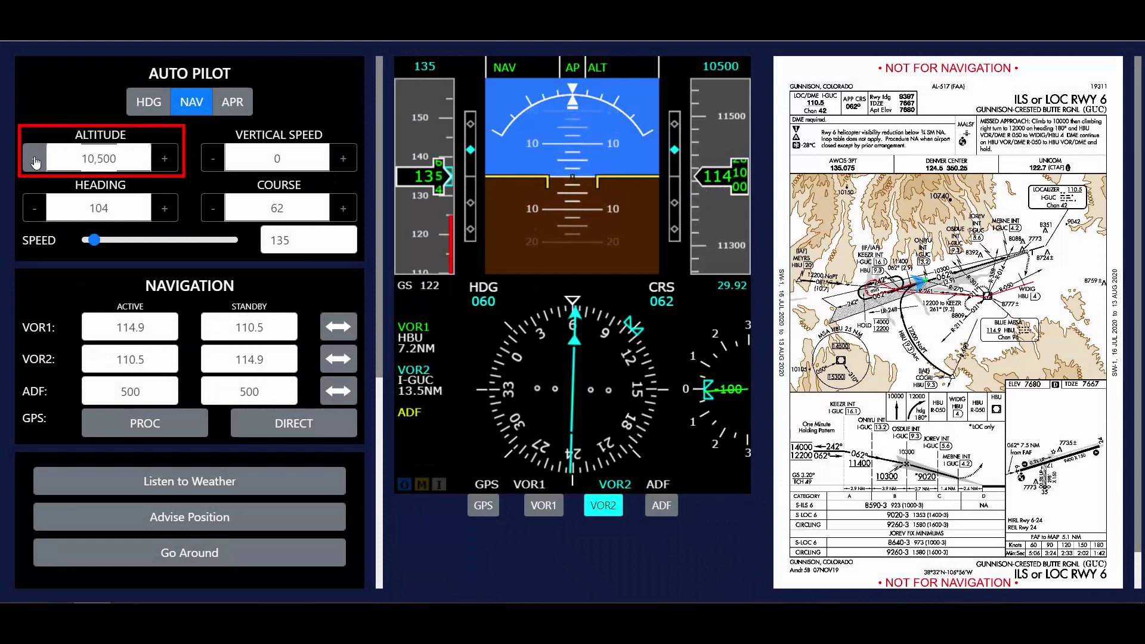
click(35, 158)
click(35, 159)
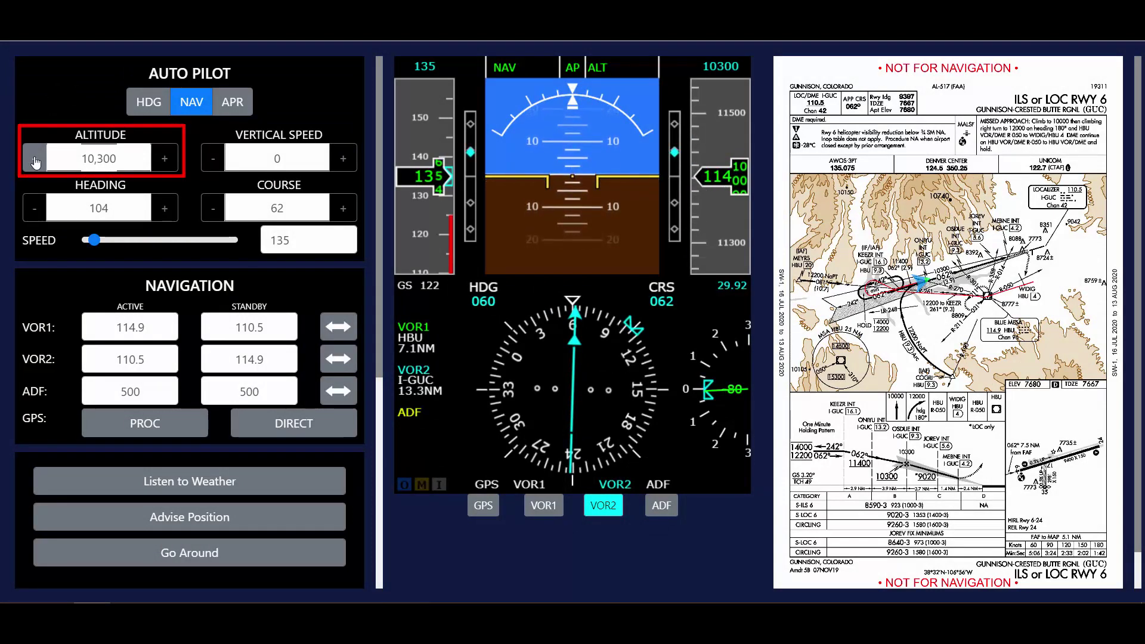
Start the descent to 10,300 by setting the autopilot's vertical speed to -1,000.
click(216, 158)
click(216, 158)
click(216, 159)
click(216, 158)
click(215, 158)
click(216, 158)
click(216, 158)
click(216, 158)
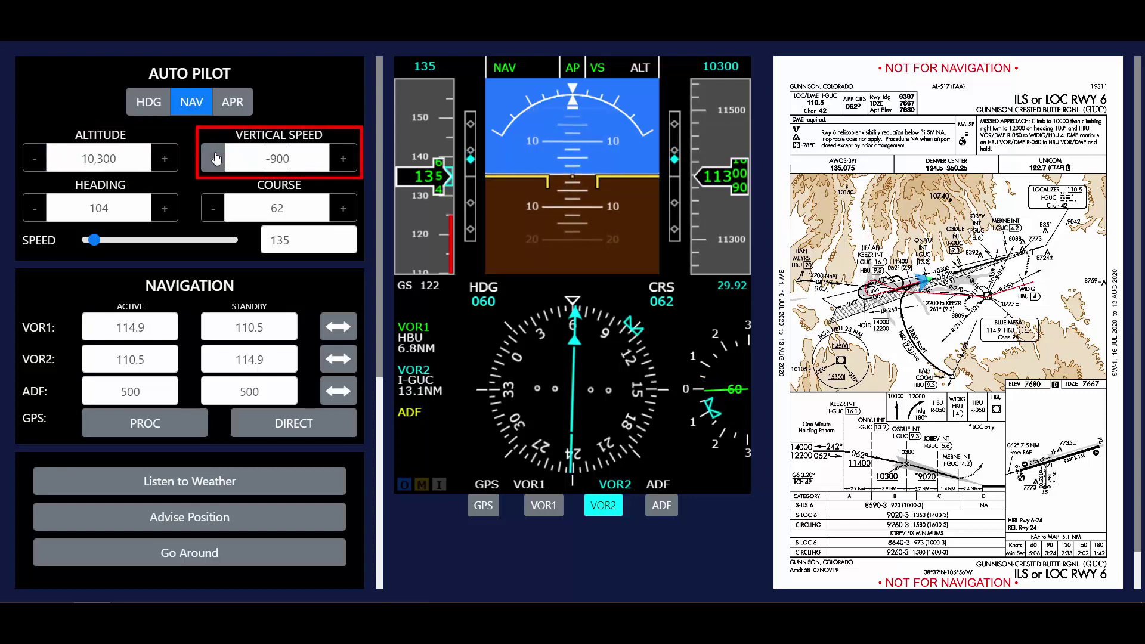
click(216, 159)
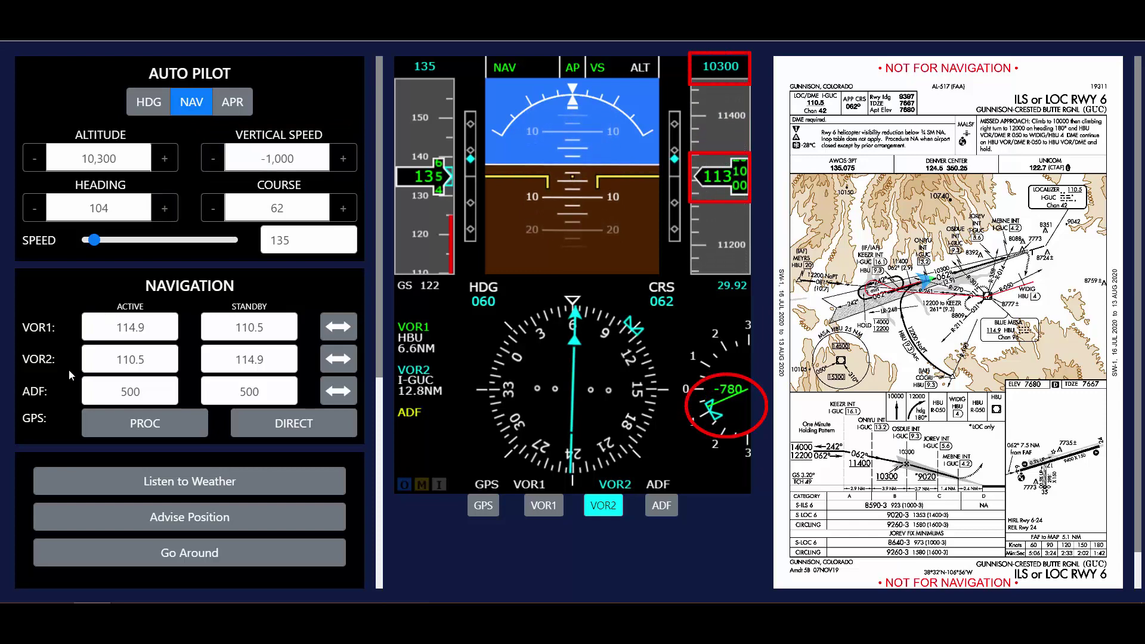
Set the autopilot to APR mode for the ILS and overlay the VOR1 bearing pointer on the HSI.
scroll(66, 366, down, 2)
scroll(60, 356, up, 2)
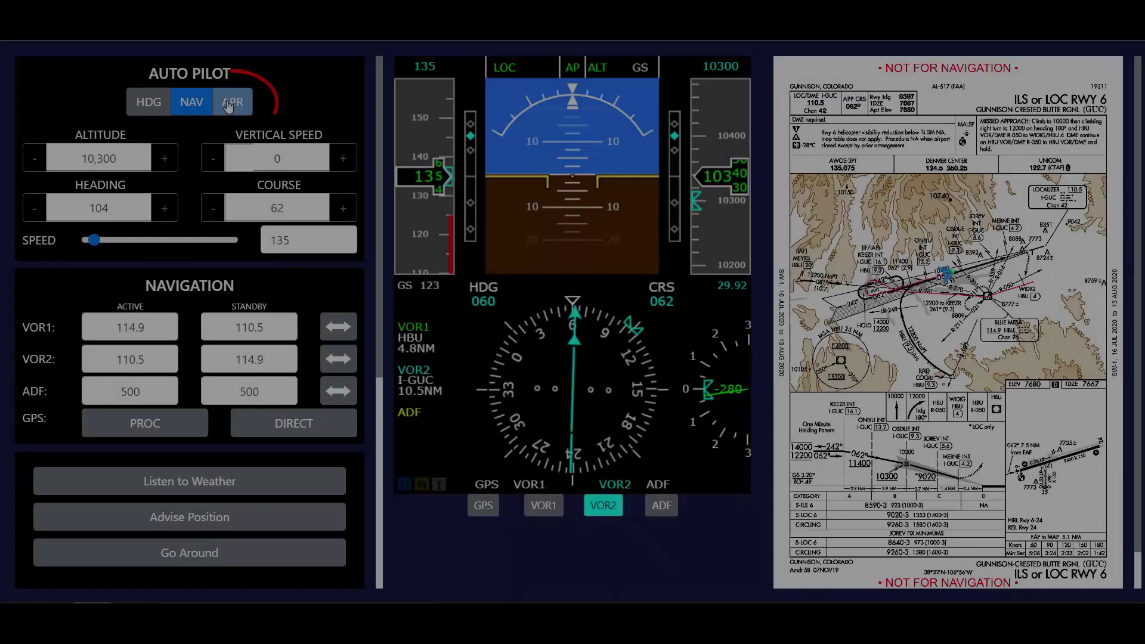
click(227, 104)
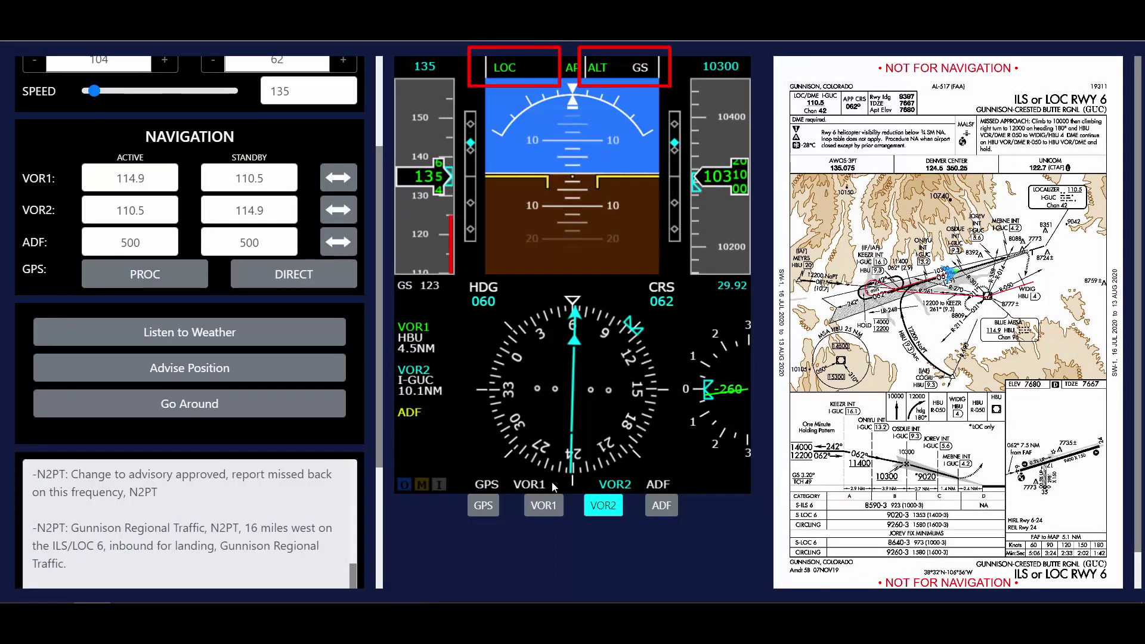
click(549, 505)
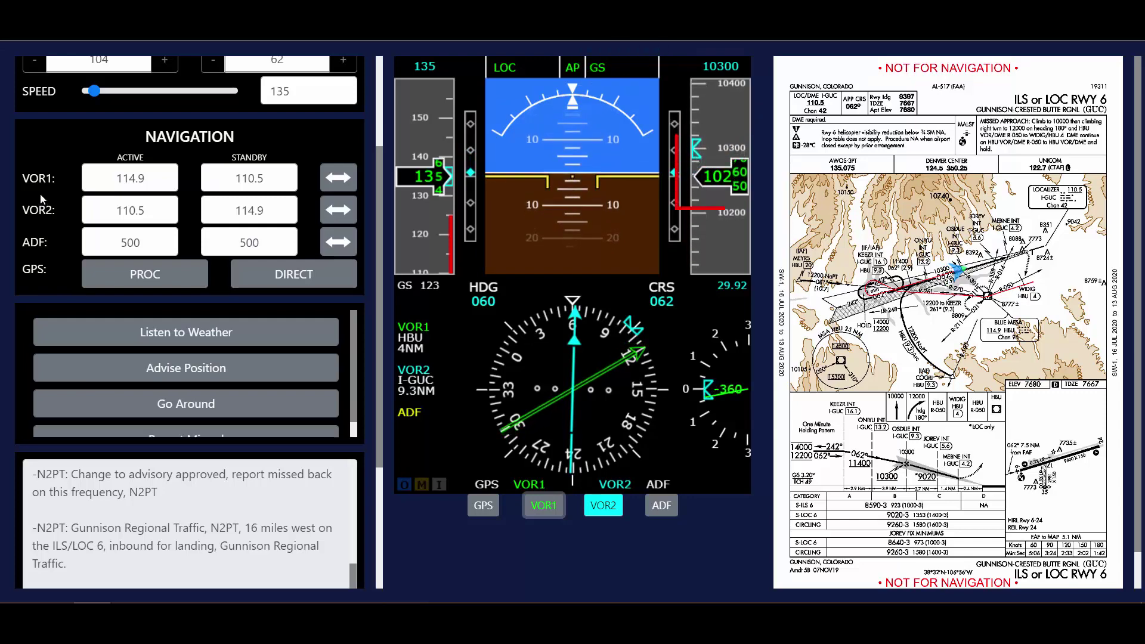
Set the autopilot's altitude to 12000 for the missed approach.
scroll(41, 195, up, 3)
double_click(124, 161)
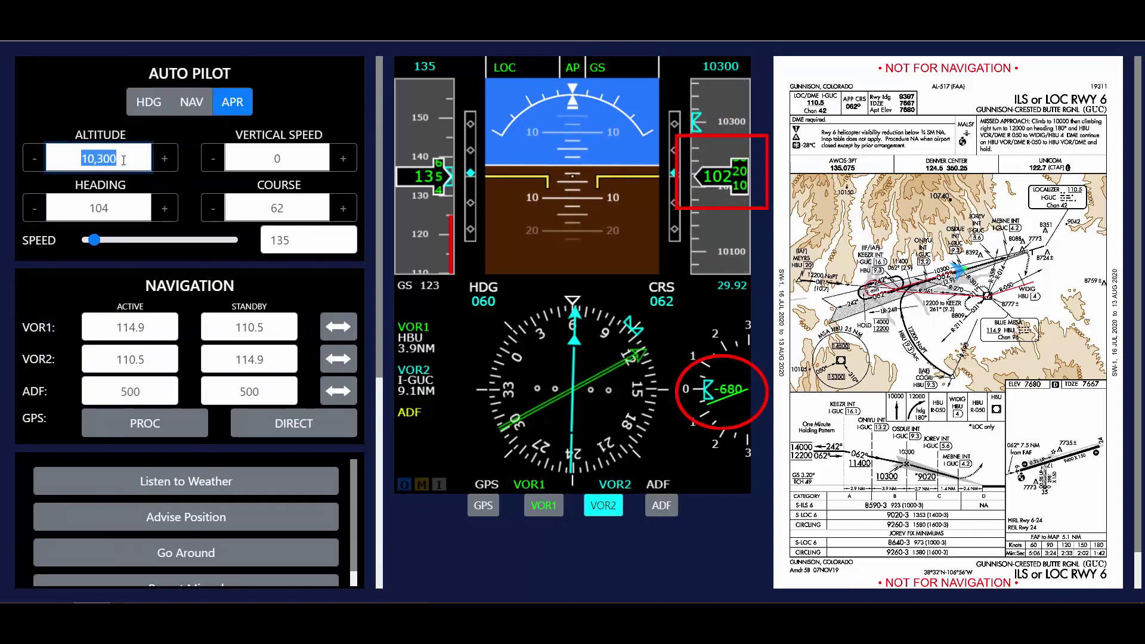
text(12000)
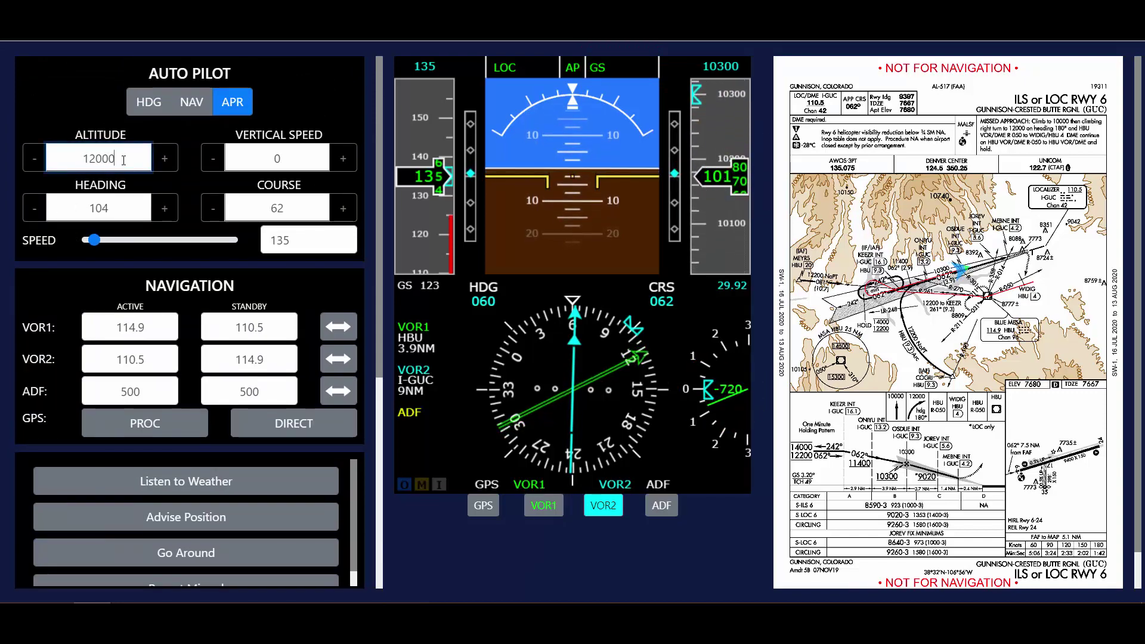
key(Return)
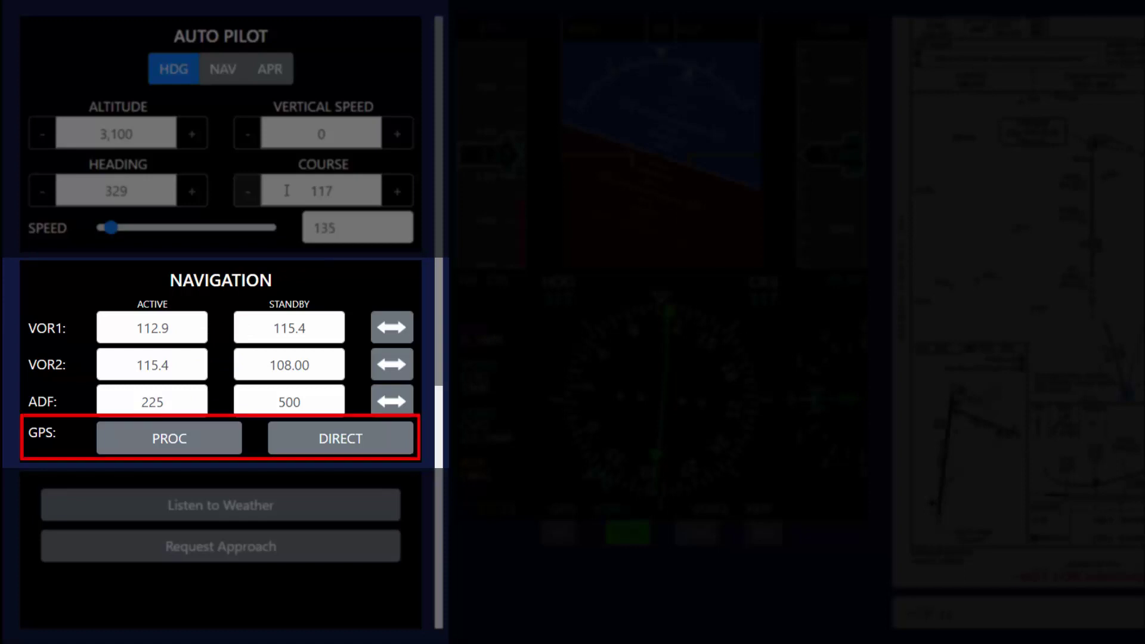
scroll(145, 189, down, 6)
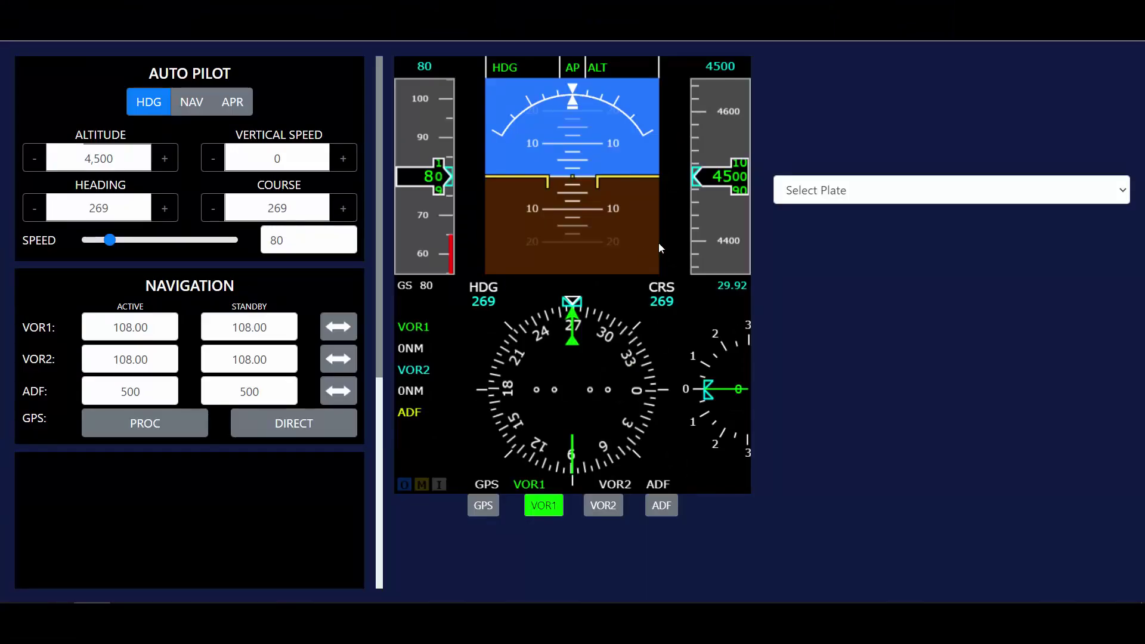
Display the ILS/LOC 31 approach plate and replace it with the VOR 31 plate.
click(829, 191)
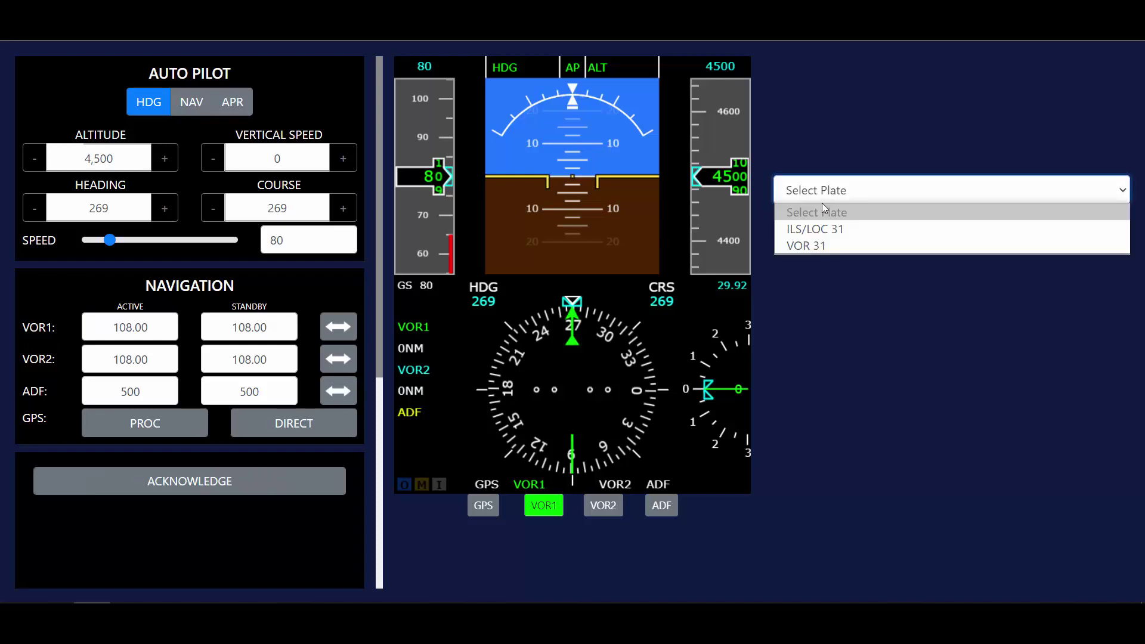
click(814, 226)
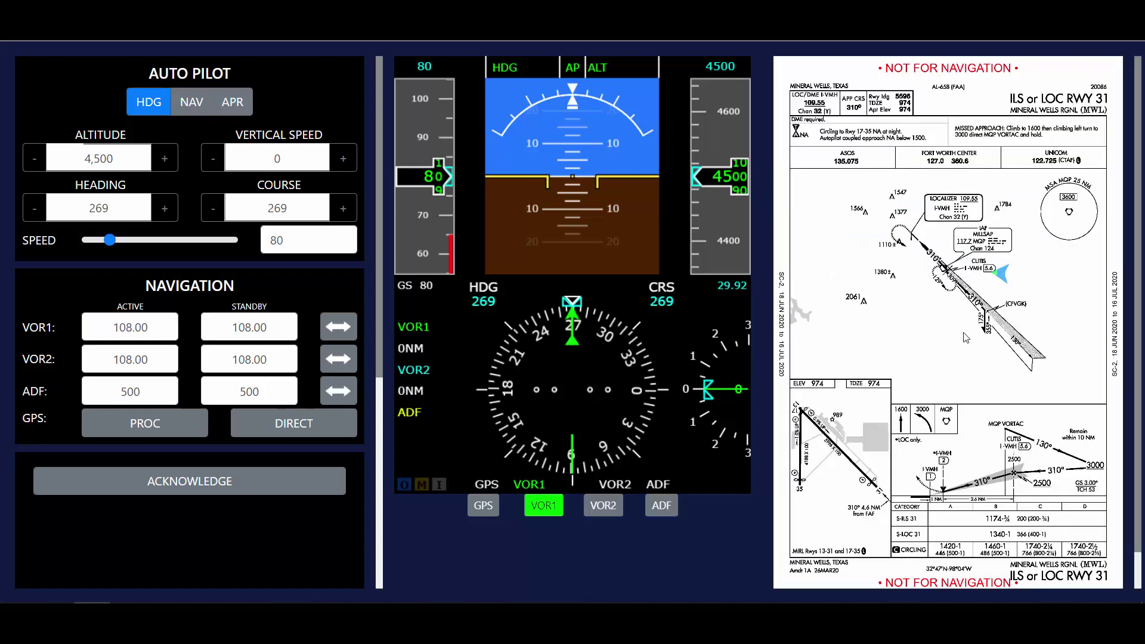
scroll(962, 382, down, 1)
click(957, 574)
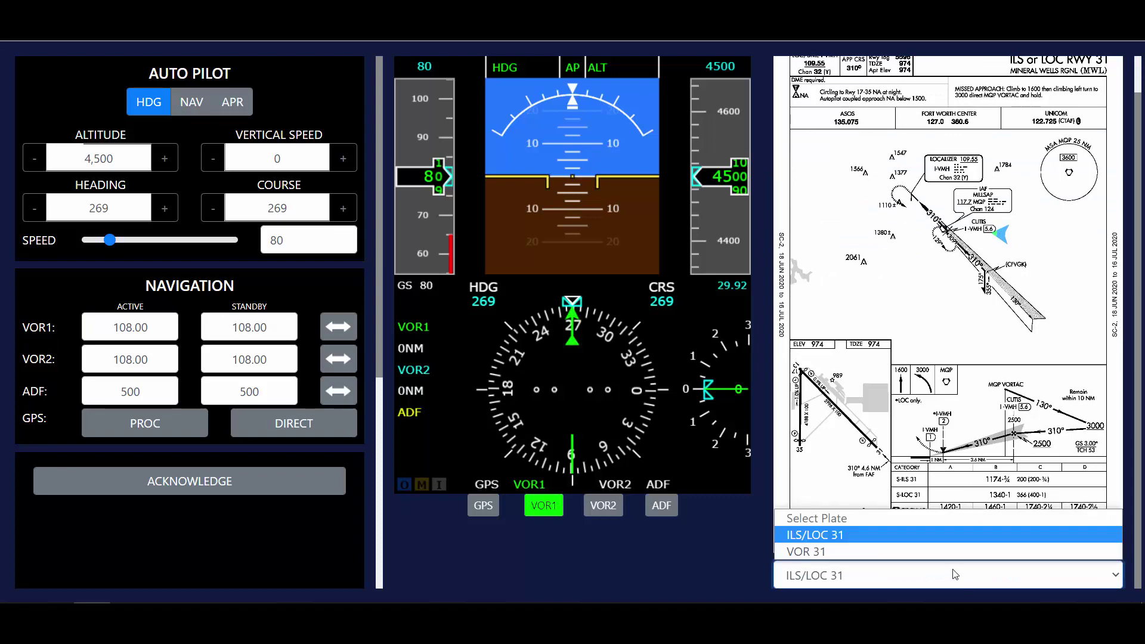
click(936, 546)
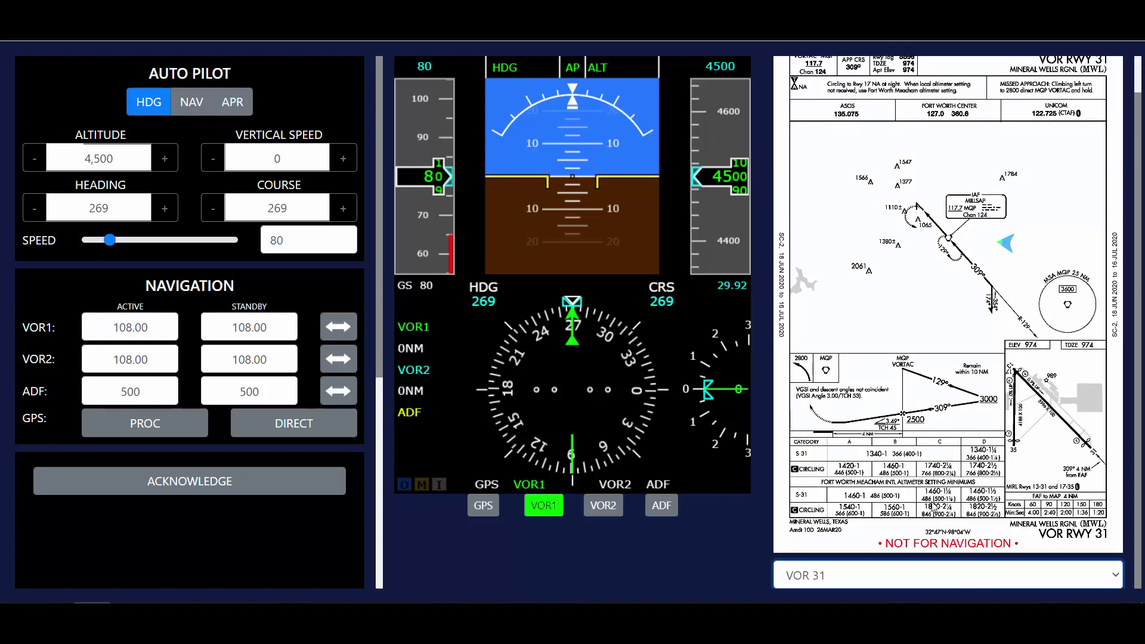
scroll(932, 454, up, 1)
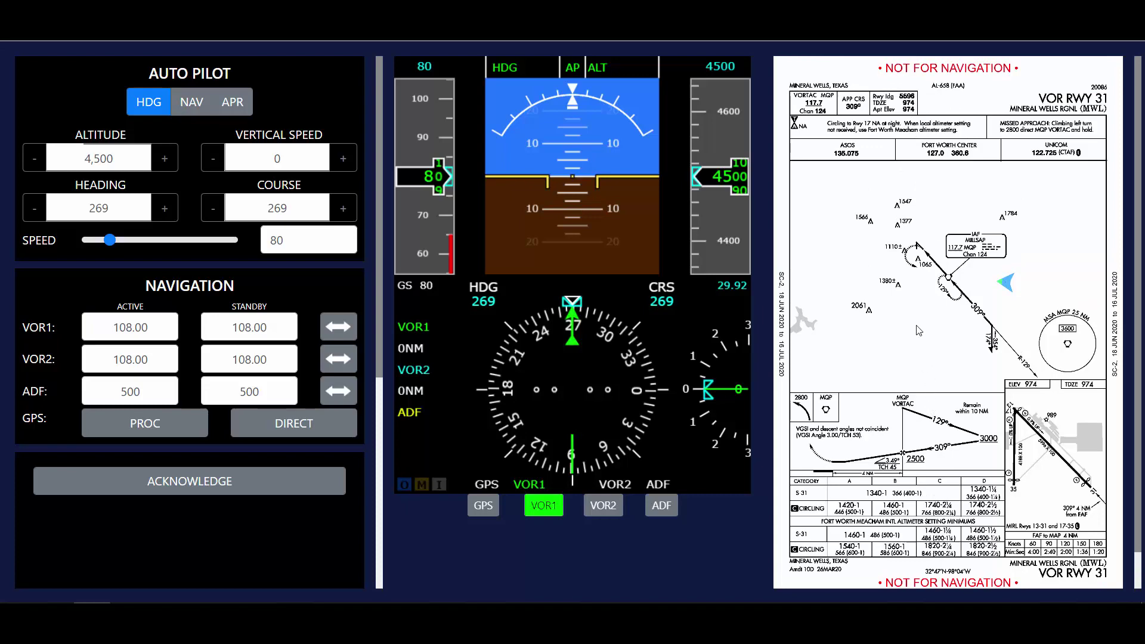
Open the enlarged view of the VOR RWY 31 plate and look through it from its header downwards.
click(918, 305)
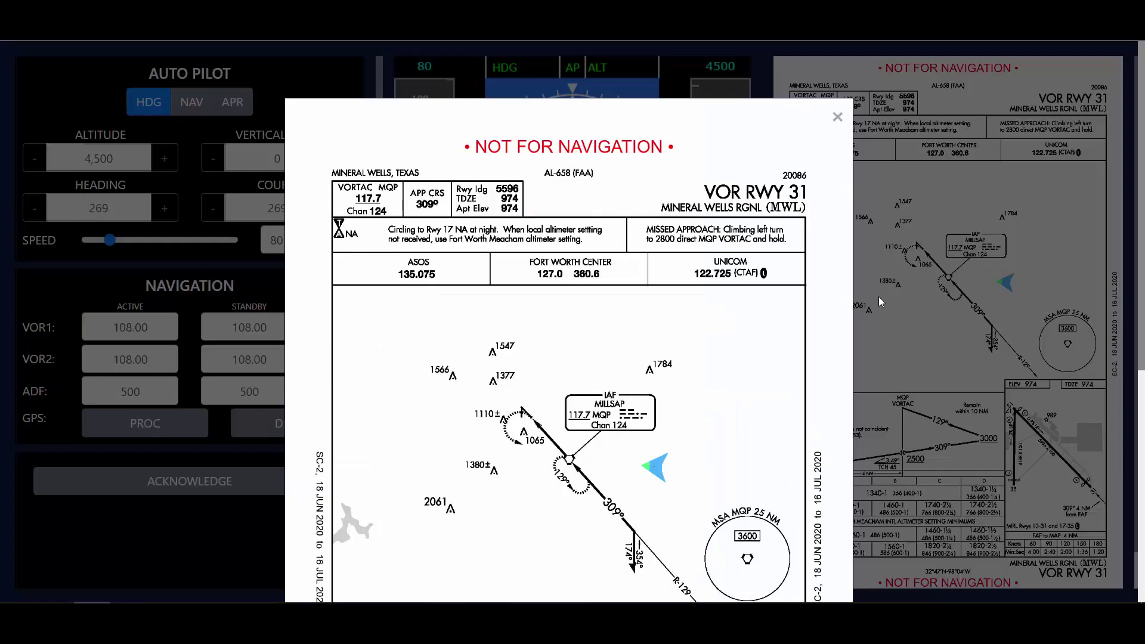
scroll(709, 272, down, 2)
scroll(708, 271, down, 3)
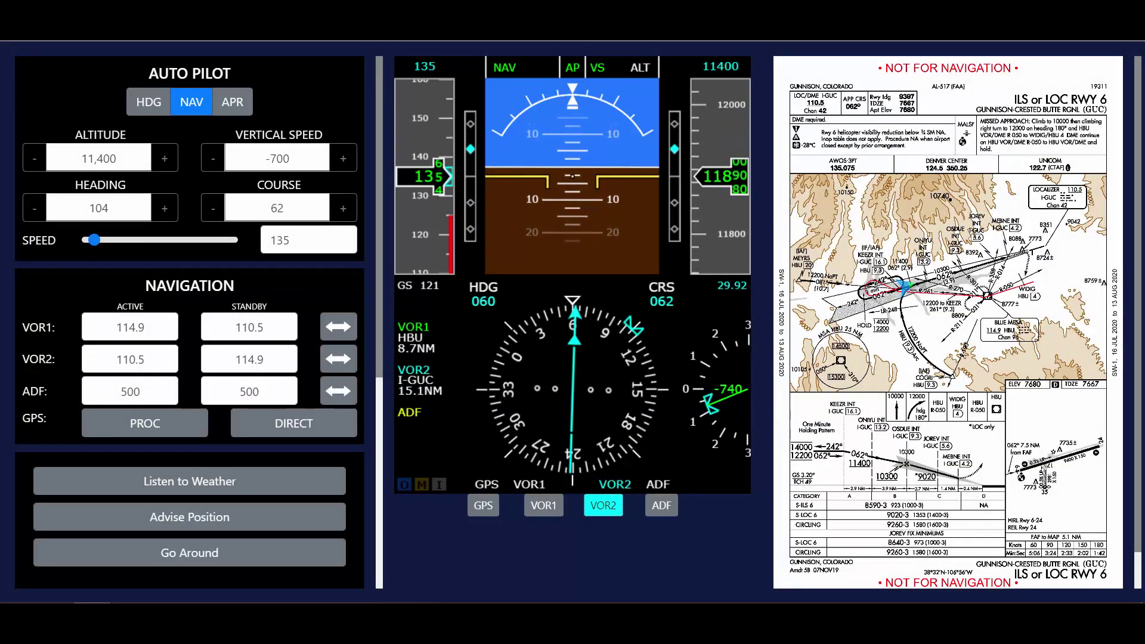
Steepen the Gunnison ILS descent toward 11,400 by setting the autopilot's vertical speed to -1,000.
scroll(112, 271, down, 3)
scroll(110, 269, up, 3)
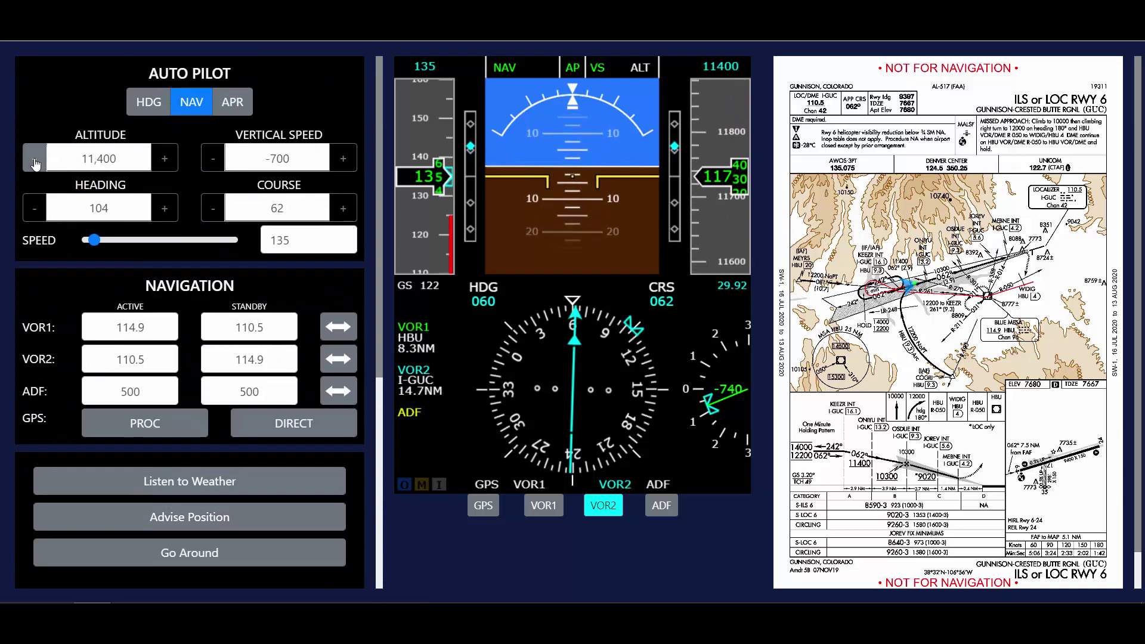
click(214, 159)
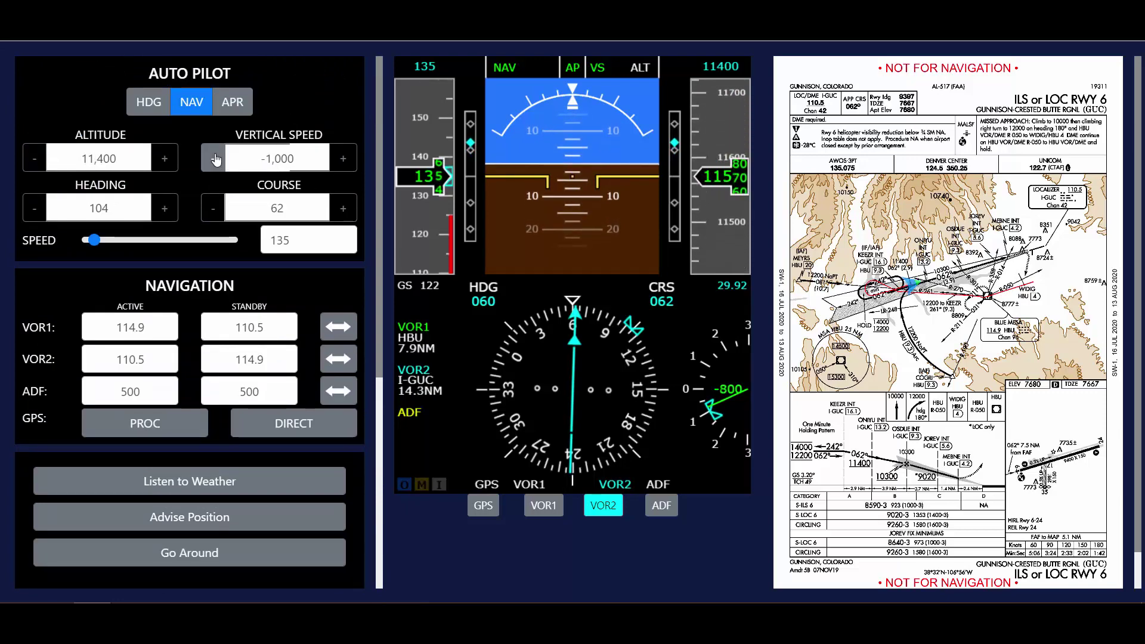